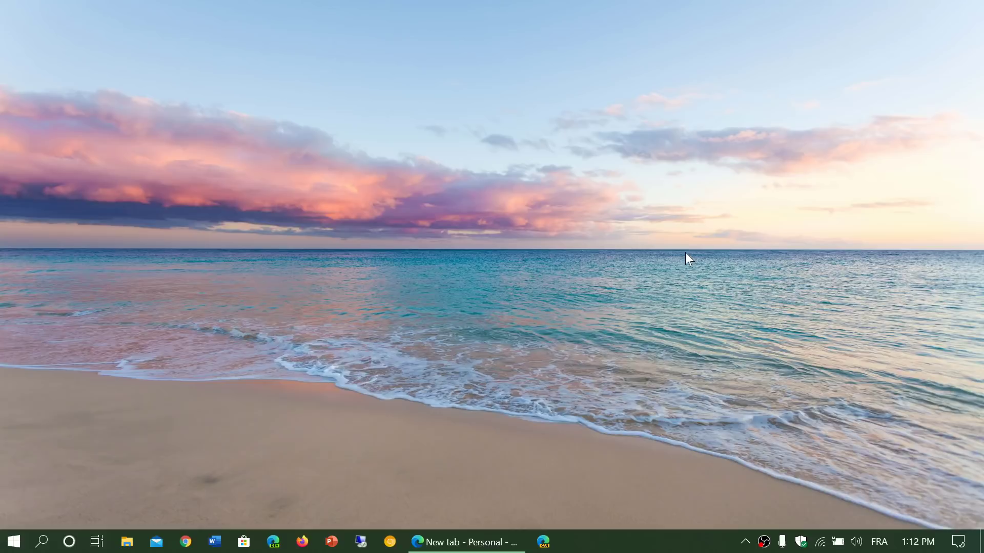
Step: Restore the Edge window from the taskbar to show the personal-profile new tab page
left_click(467, 545)
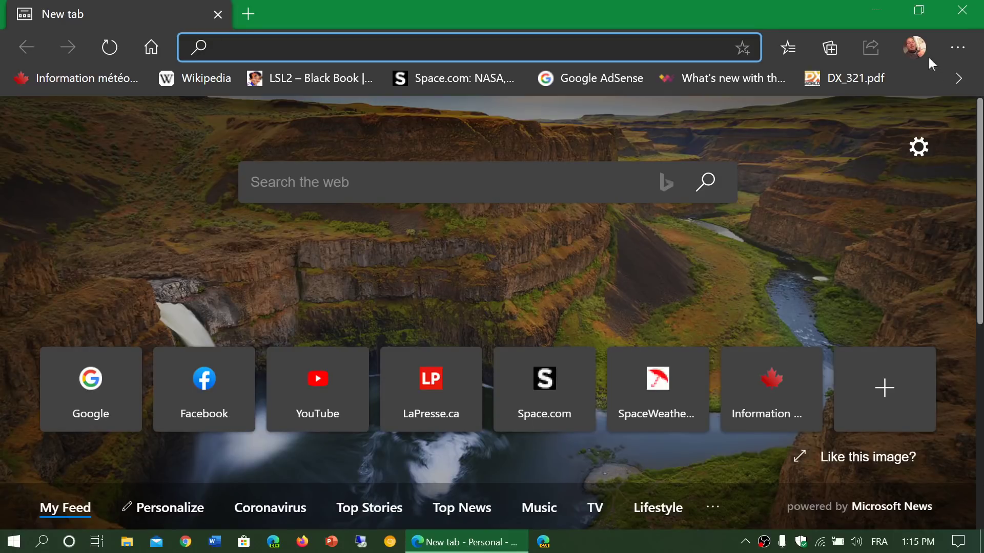
left_click(958, 49)
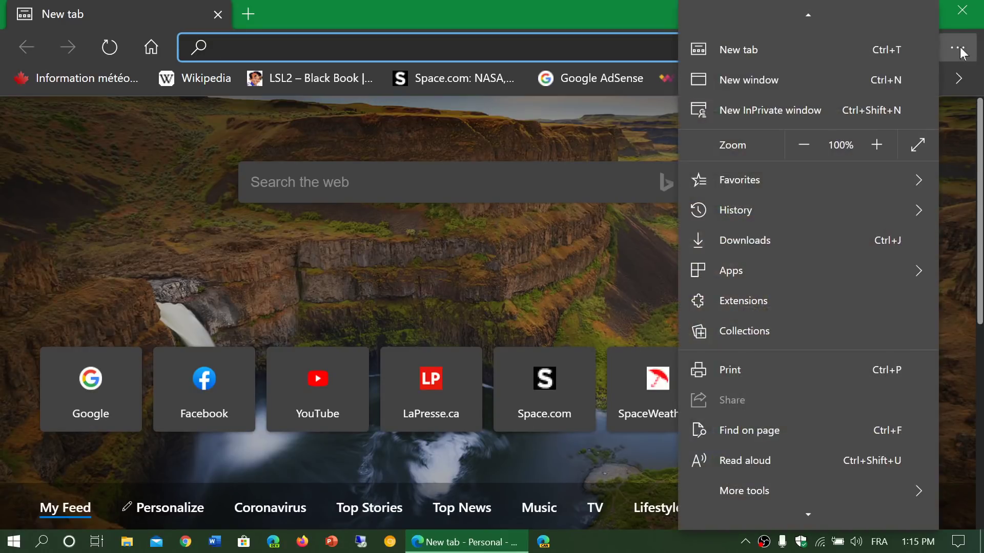
left_click(962, 210)
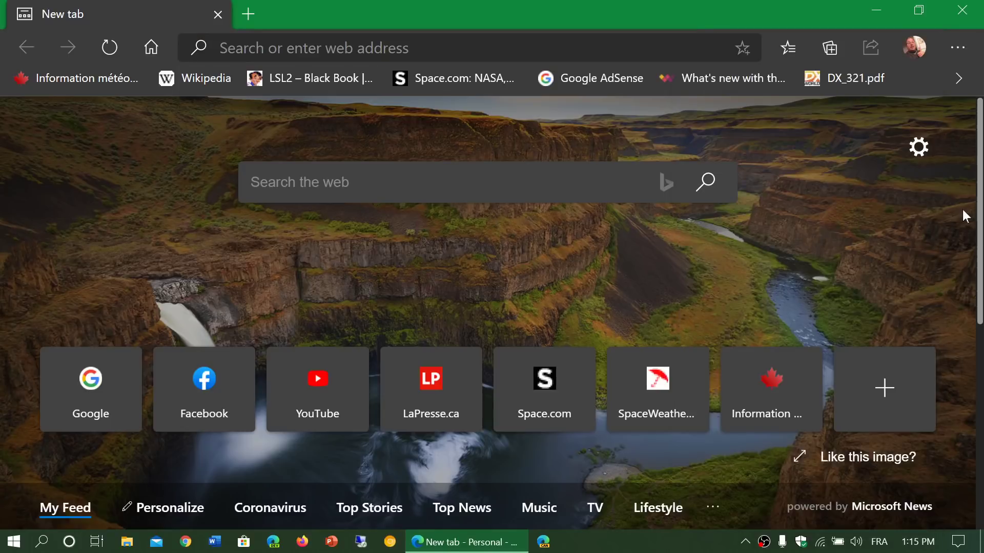
left_click(913, 51)
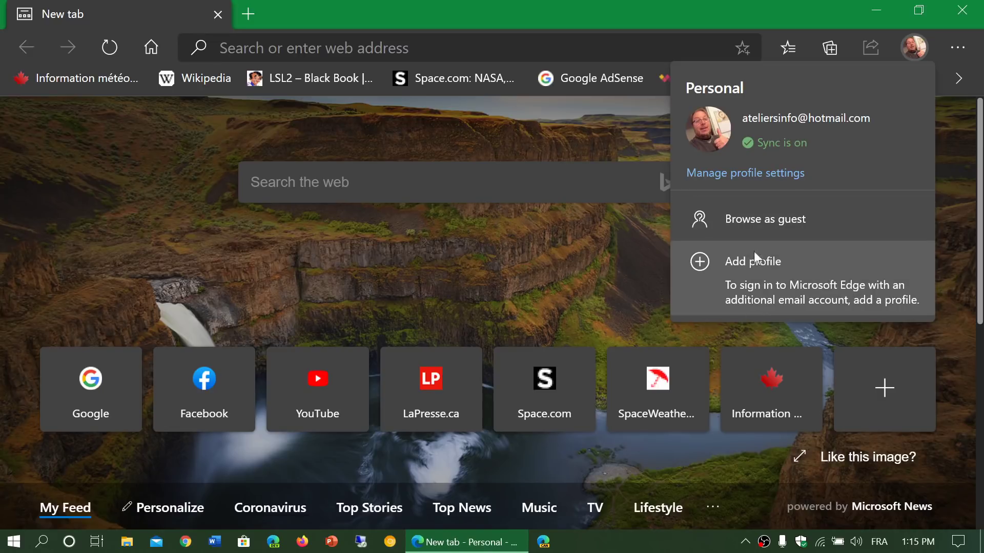
left_click(948, 253)
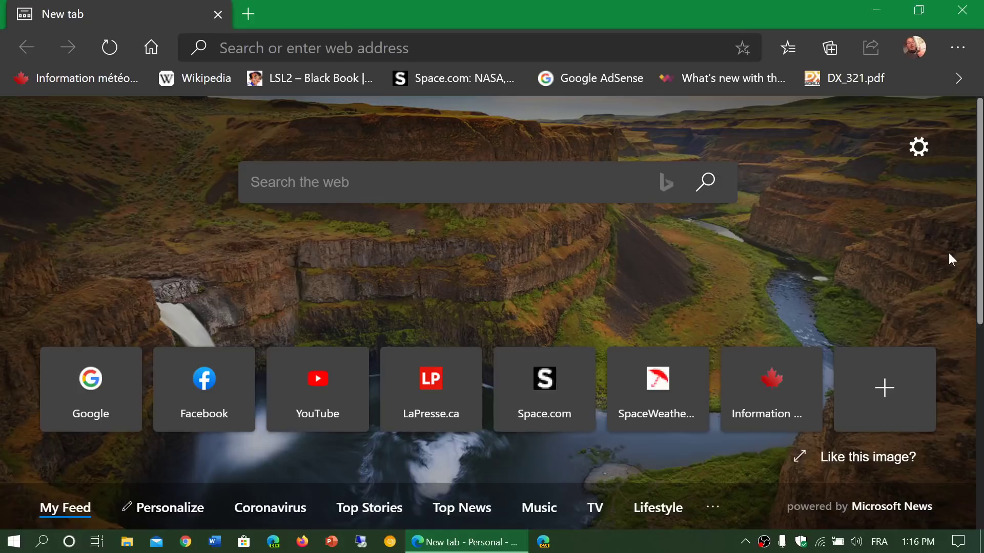
Step: Go to Edge Settings and open the Privacy and services page
left_click(957, 47)
scroll(784, 503, "down", 2)
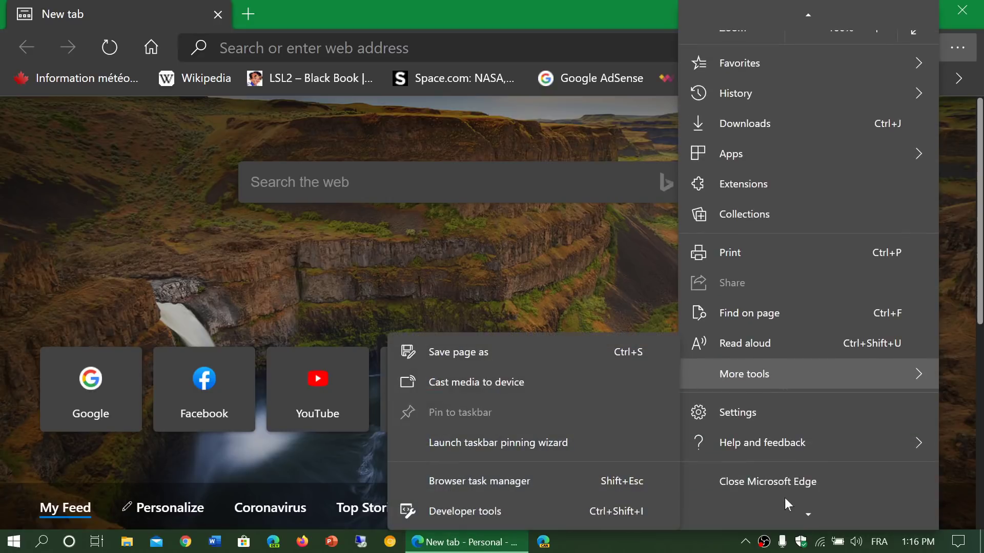
scroll(789, 26, "up", 3)
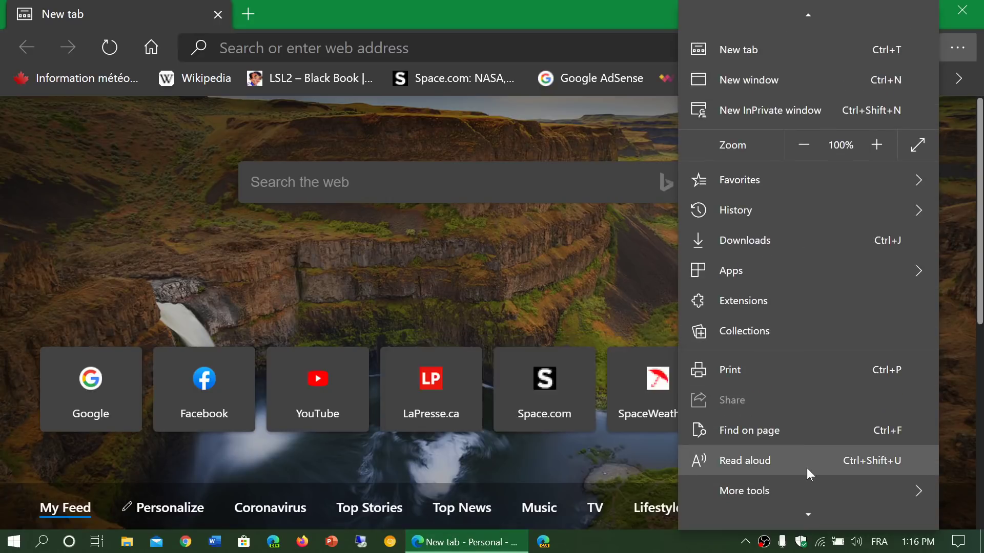
scroll(807, 468, "down", 2)
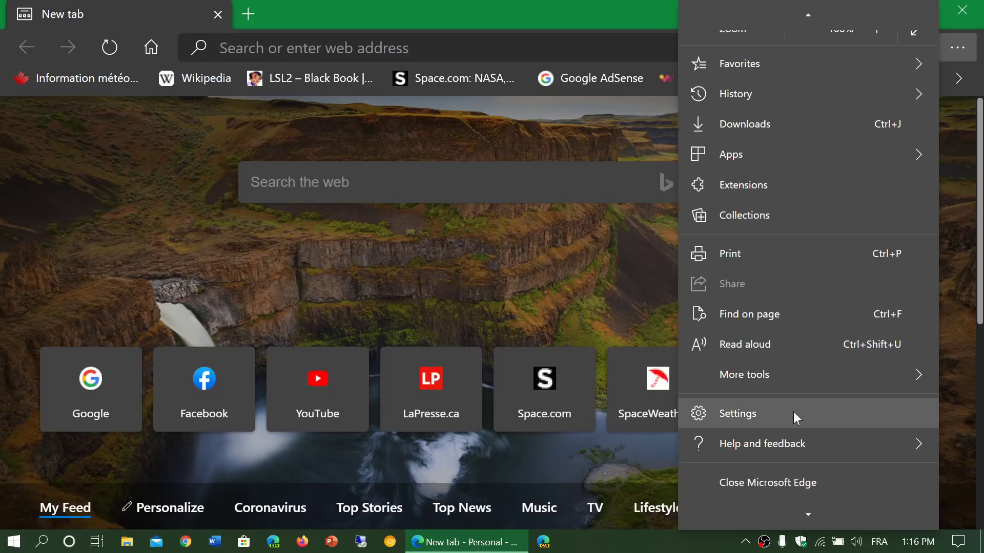
left_click(793, 416)
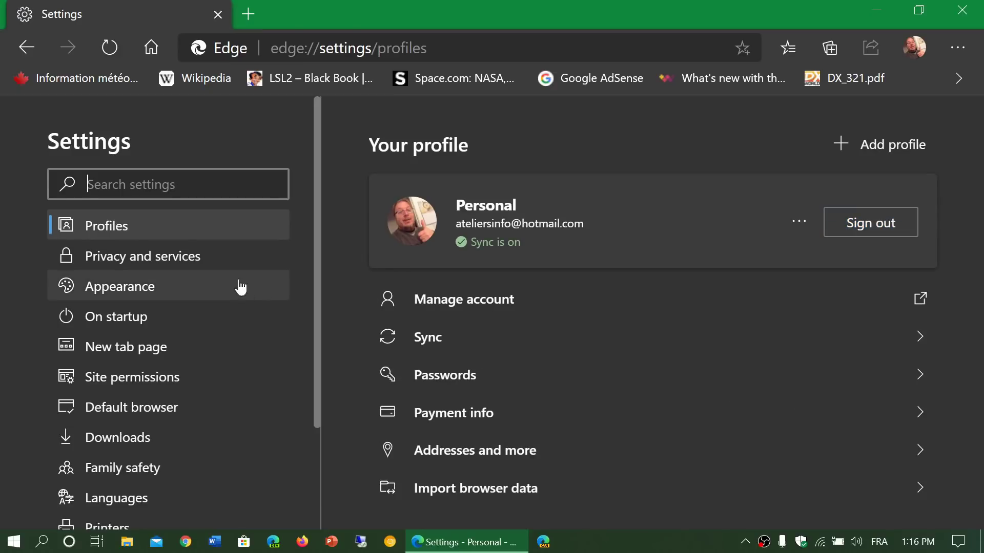
left_click(213, 257)
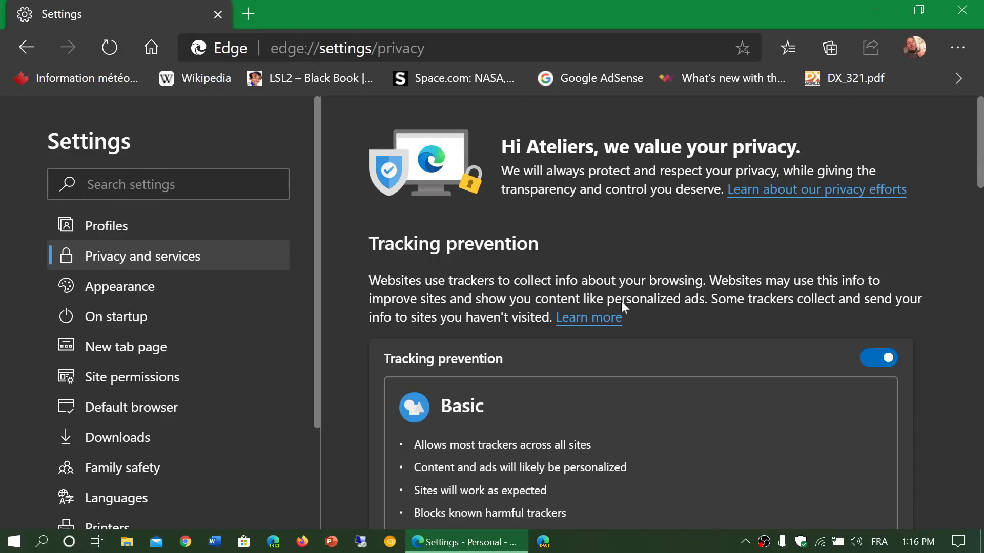
Step: Review the Basic, Balanced and Strict tracking prevention levels, with Balanced (Recommended) selected
scroll(929, 271, "down", 2)
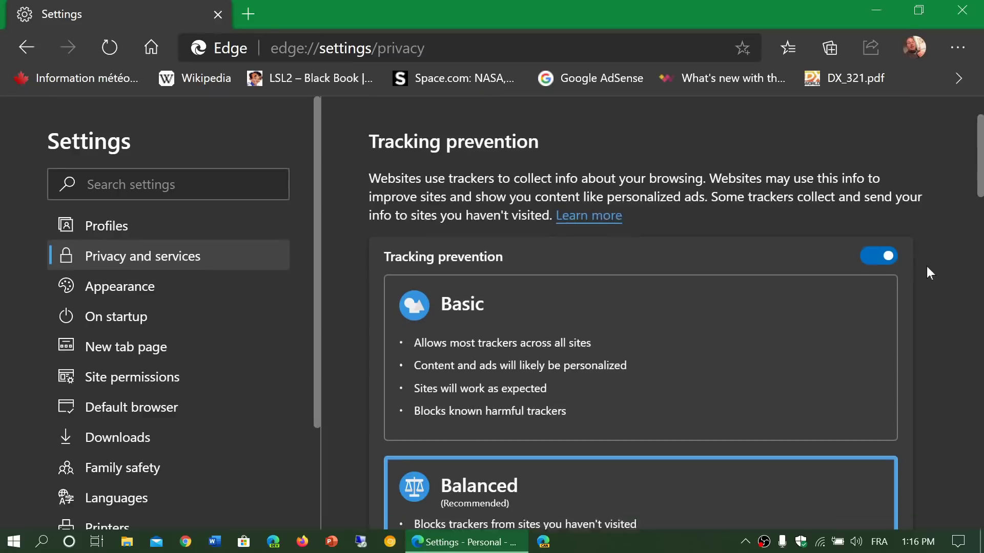
scroll(929, 271, "down", 3)
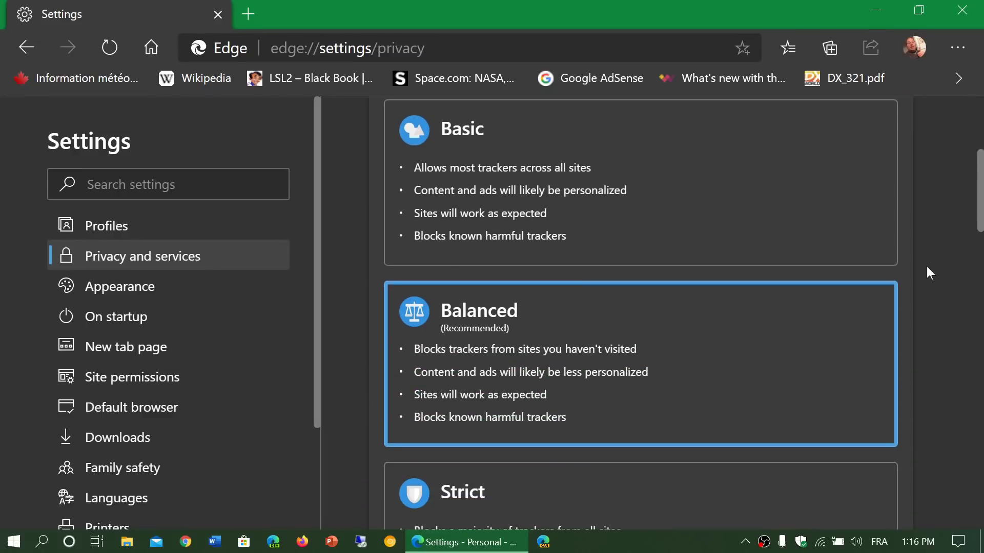
scroll(929, 273, "down", 2)
scroll(928, 271, "up", 2)
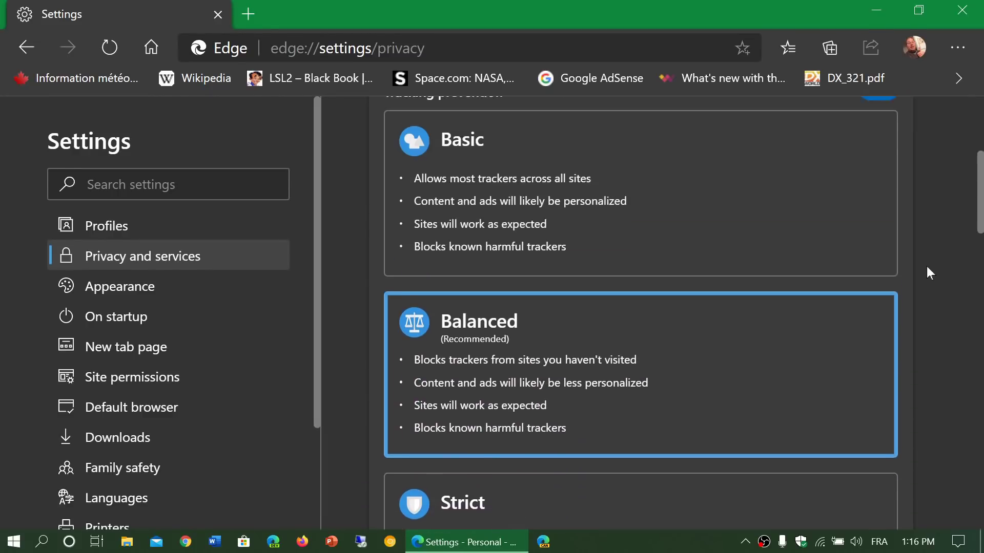
scroll(929, 271, "down", 5)
scroll(929, 272, "up", 2)
scroll(929, 272, "up", 3)
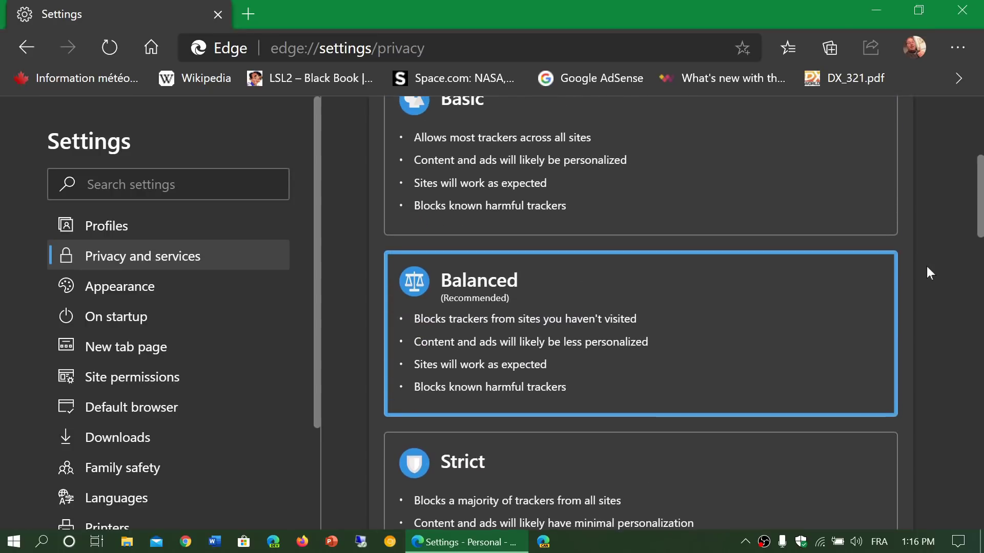
scroll(929, 272, "down", 2)
scroll(927, 268, "down", 1)
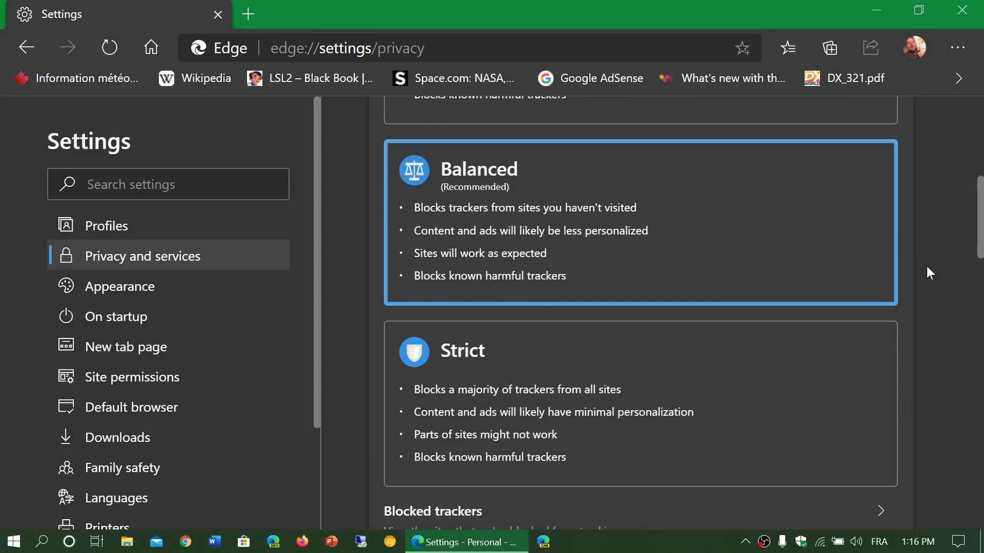
scroll(927, 268, "up", 3)
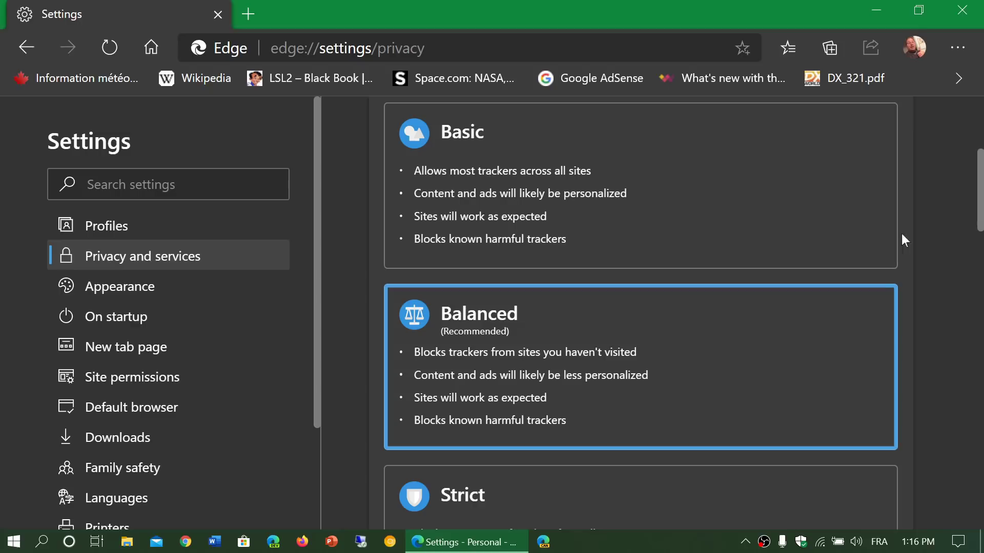
scroll(949, 272, "down", 3)
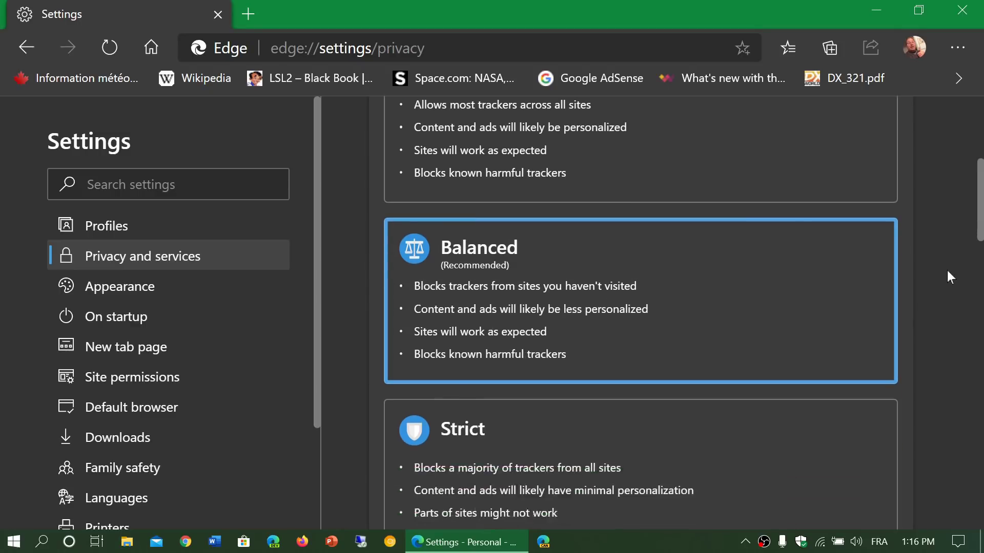
scroll(947, 272, "up", 1)
scroll(947, 271, "down", 2)
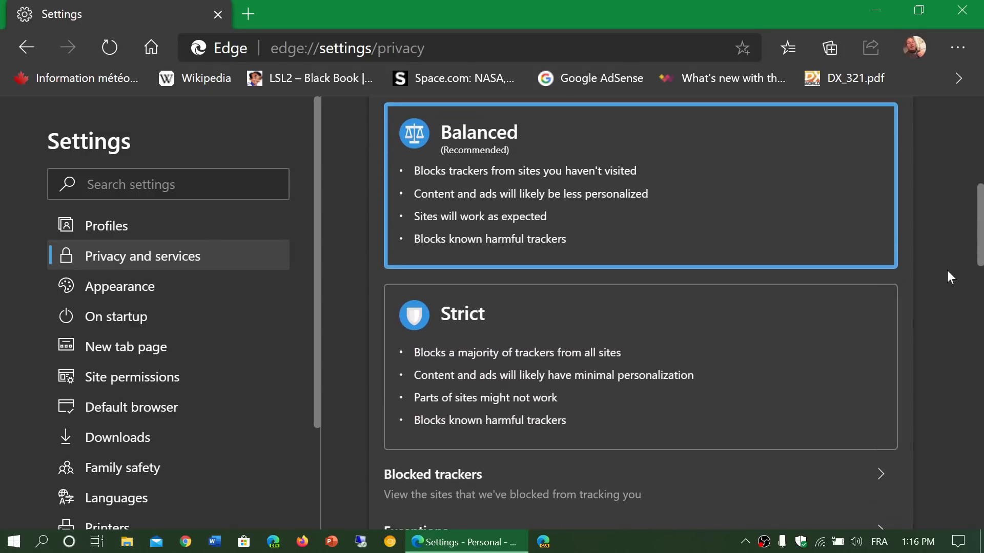
scroll(947, 272, "up", 3)
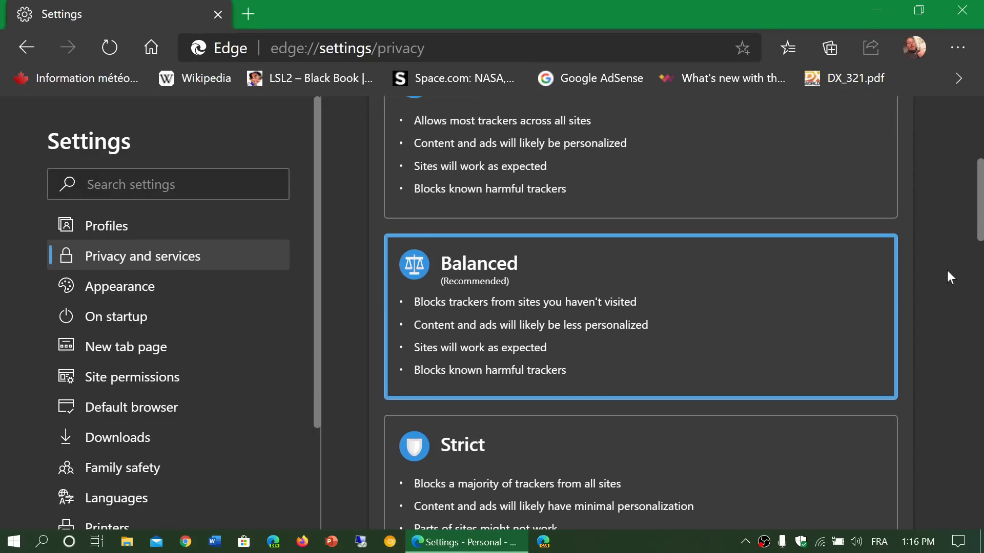
scroll(947, 271, "down", 7)
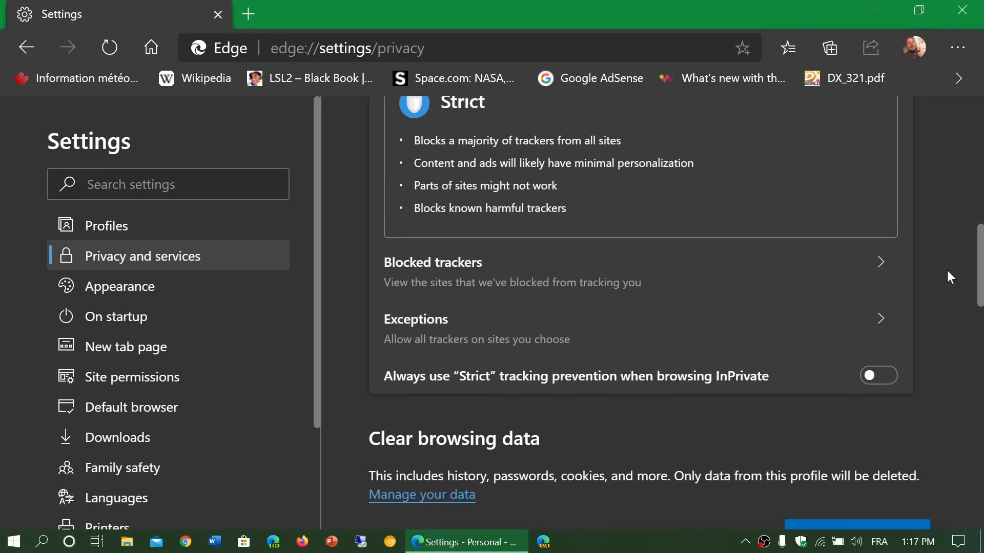
Step: View the list of trackers Edge has blocked
left_click(819, 266)
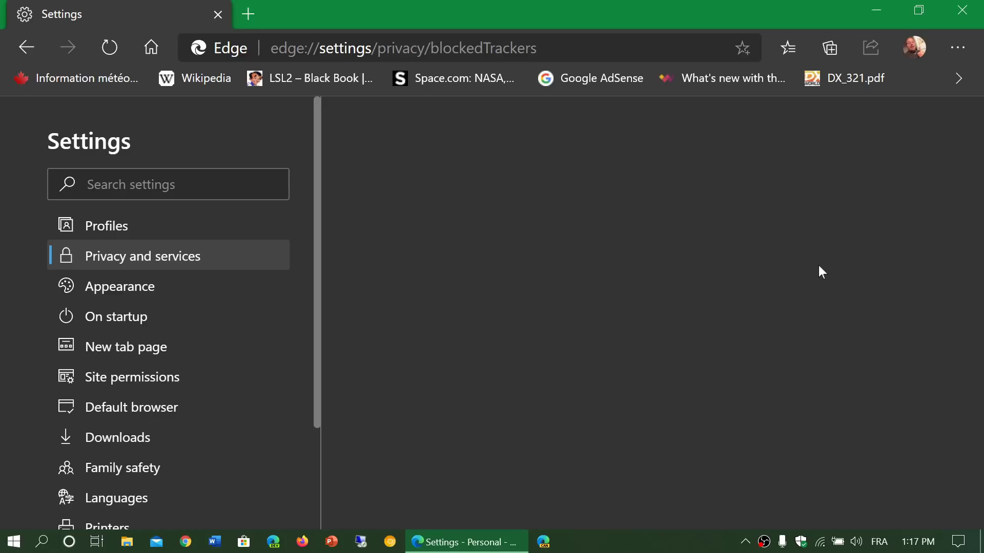
scroll(819, 266, "down", 7)
scroll(818, 265, "up", 2)
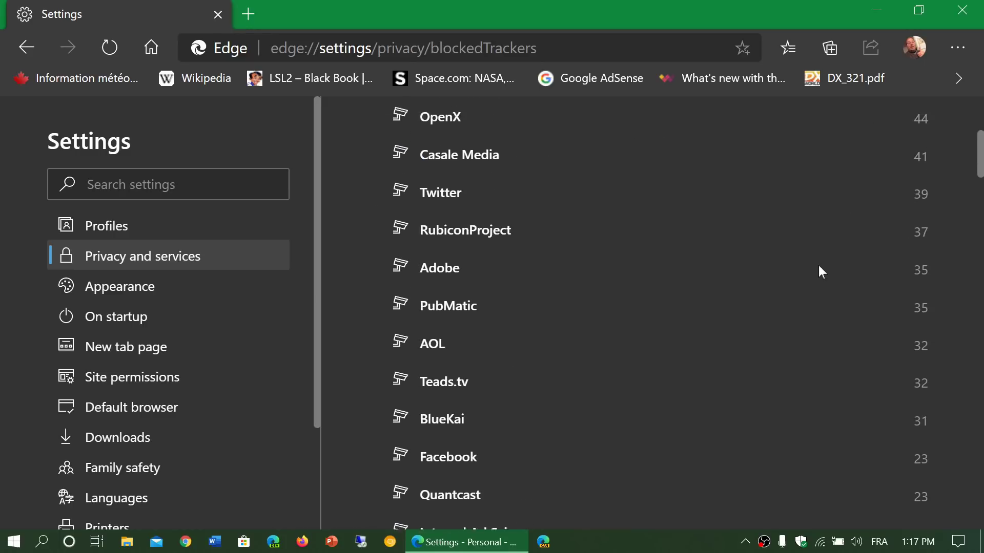
scroll(819, 265, "up", 5)
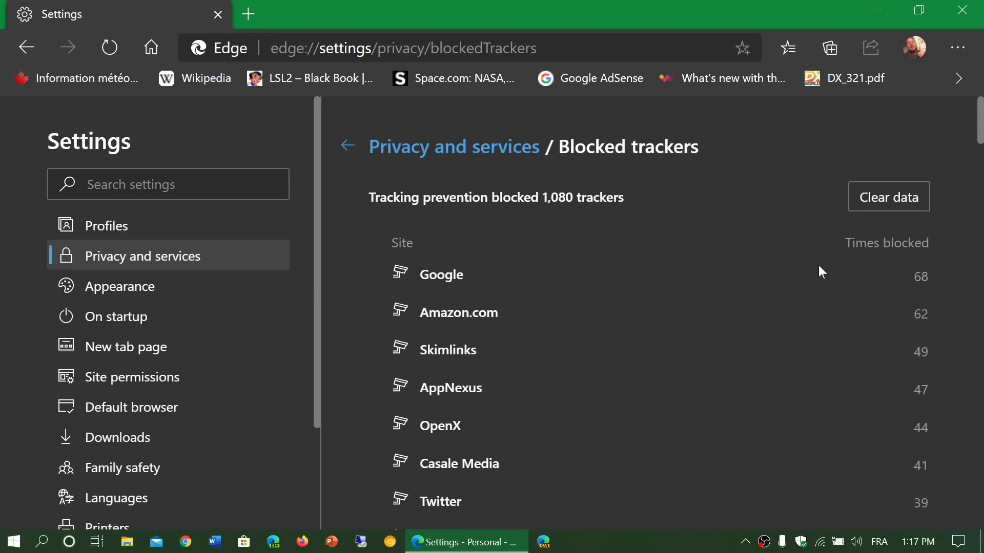
Step: Return to the Privacy and services page and look through its settings
left_click(342, 145)
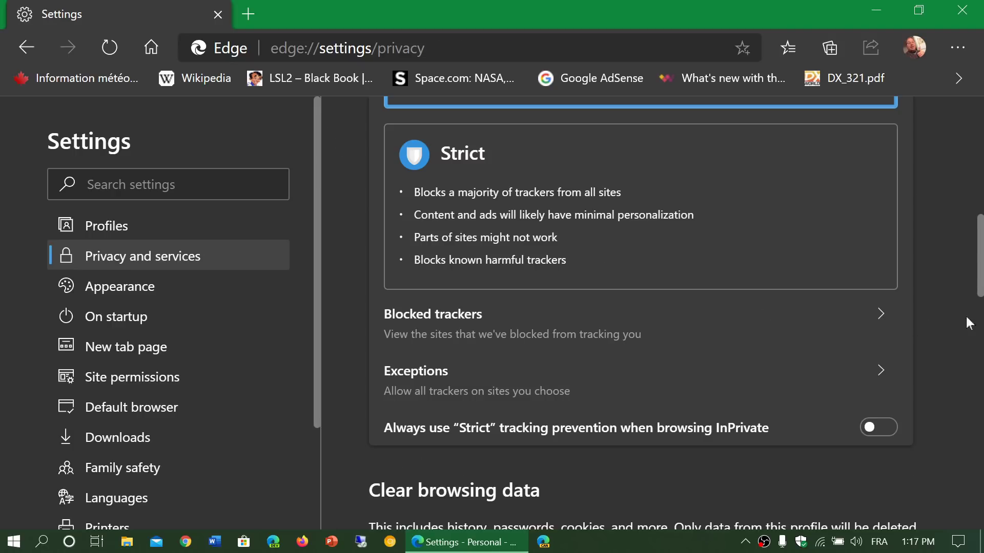
scroll(948, 351, "down", 5)
scroll(948, 352, "up", 3)
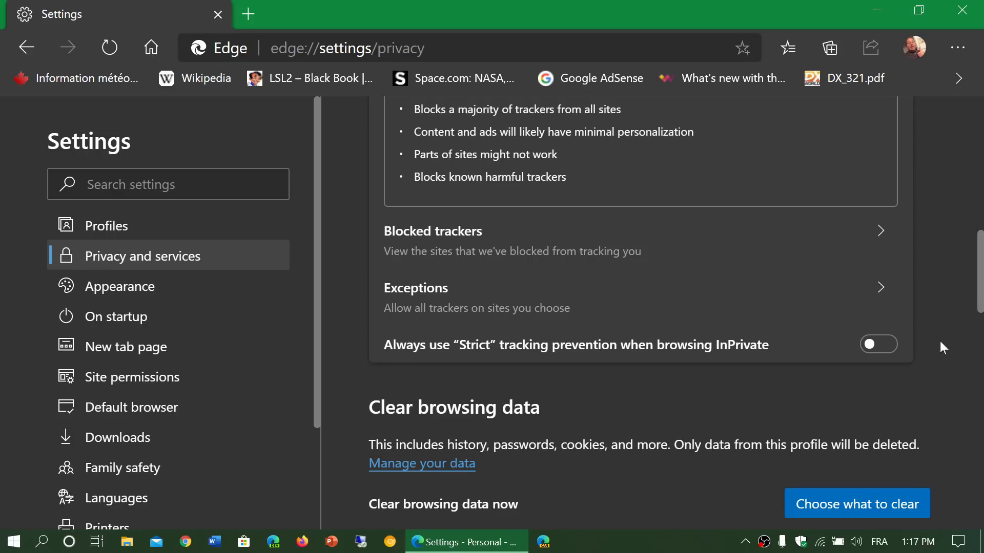
scroll(940, 341, "down", 9)
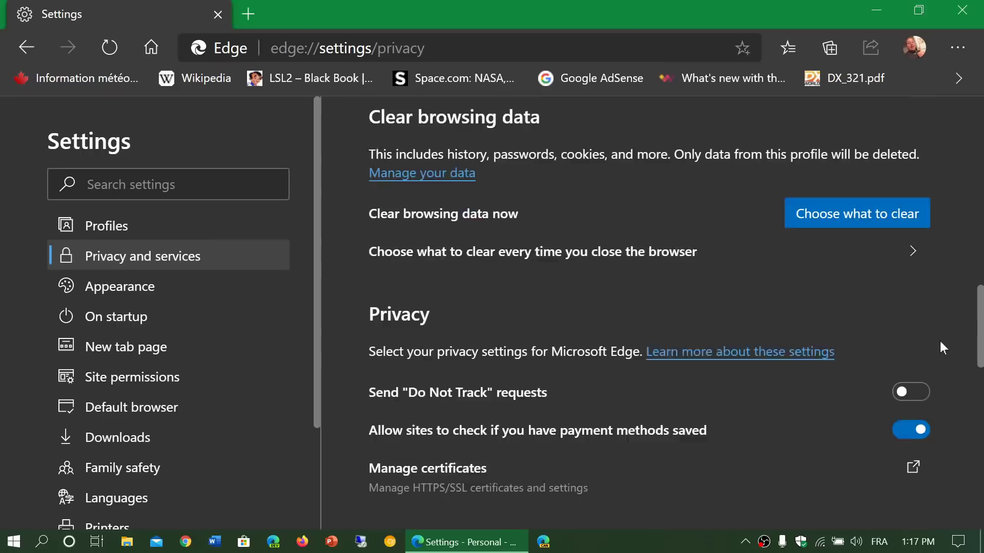
scroll(940, 341, "up", 10)
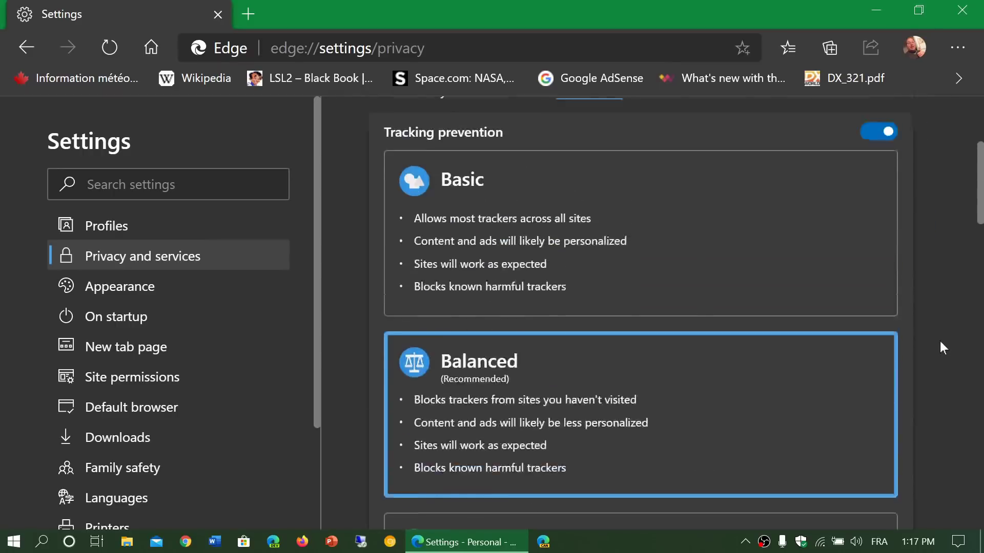
scroll(939, 341, "up", 1)
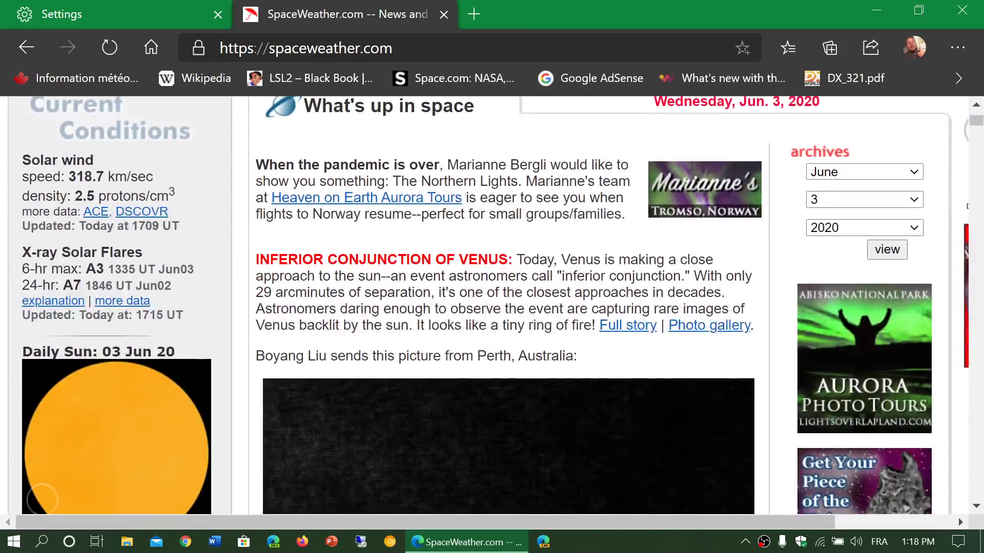
Step: Open the full story on Venus's inferior conjunction
left_click(644, 327)
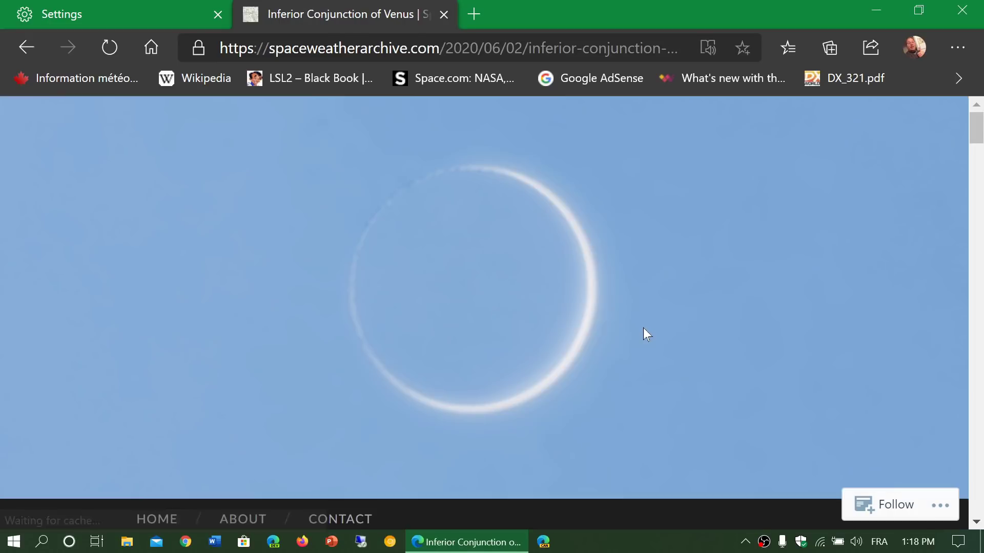
scroll(643, 334, "down", 5)
scroll(644, 334, "down", 15)
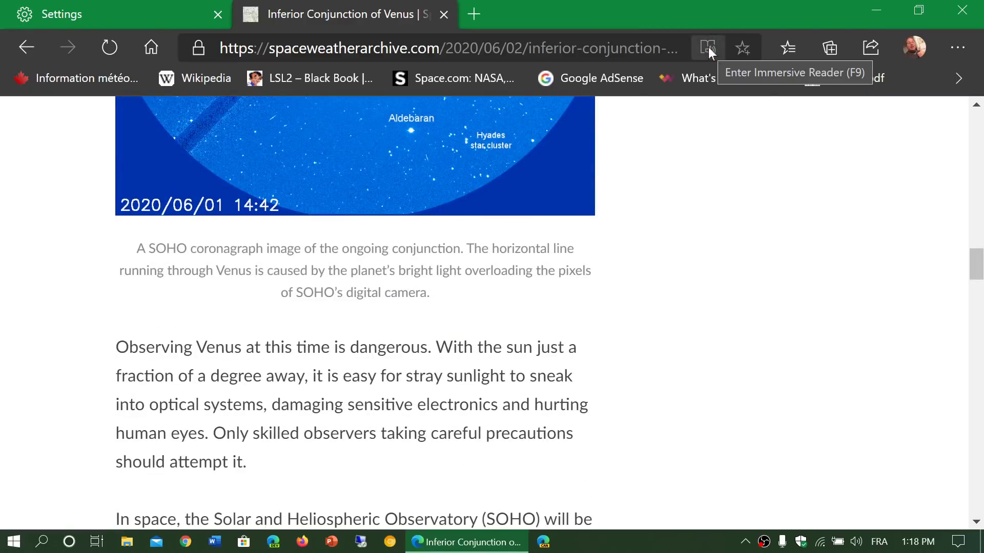
Step: Read the Venus article in Immersive Reader, then close its tab
left_click(708, 48)
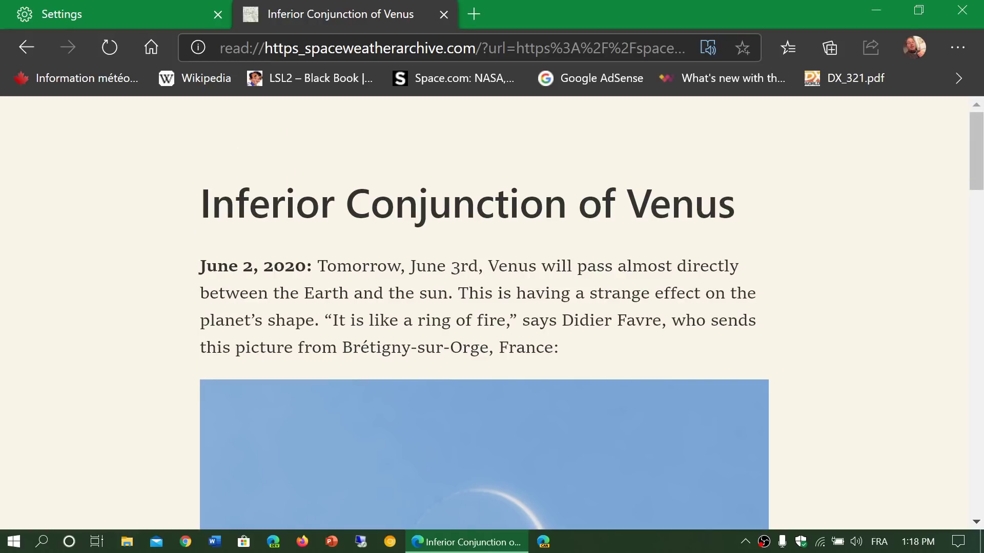
scroll(846, 320, "down", 8)
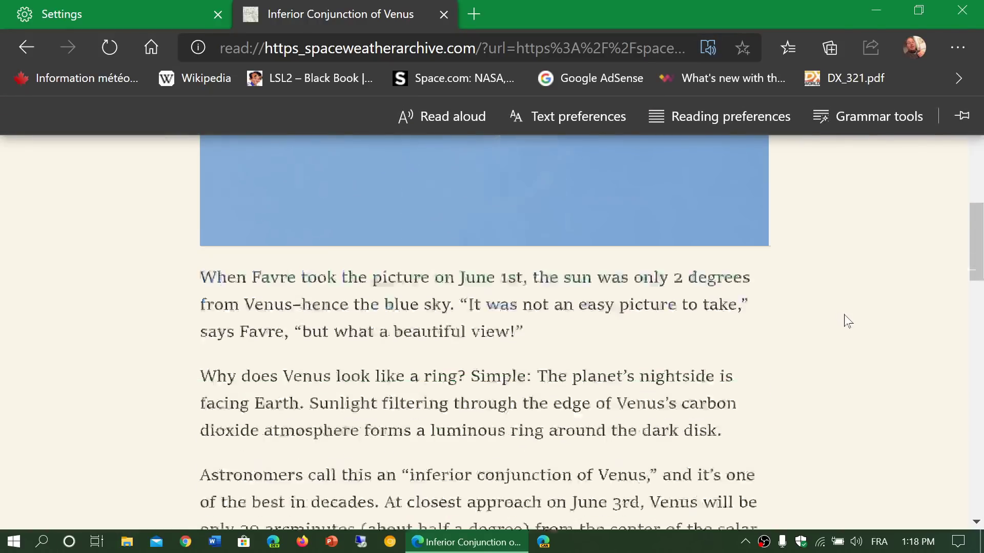
scroll(847, 320, "down", 20)
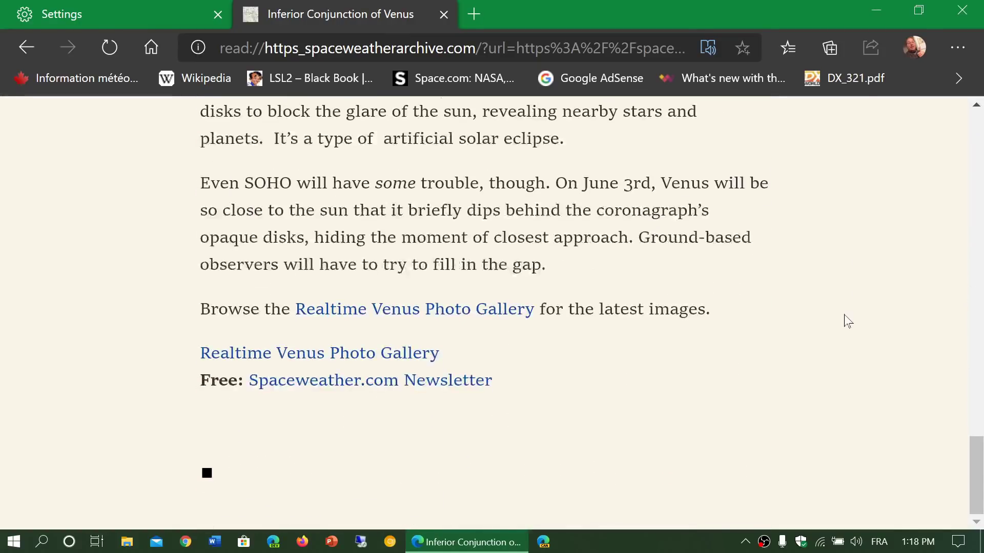
scroll(847, 321, "up", 20)
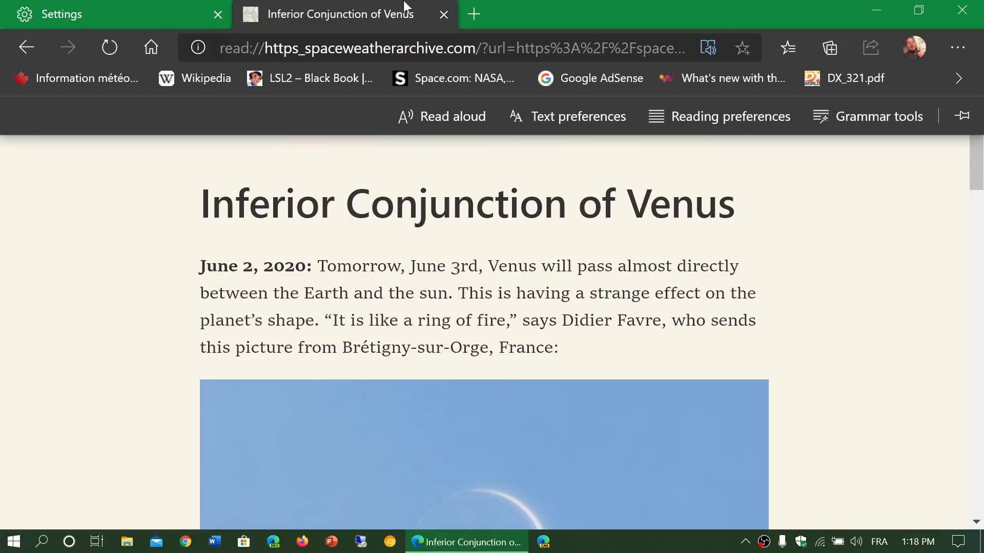
left_click(444, 13)
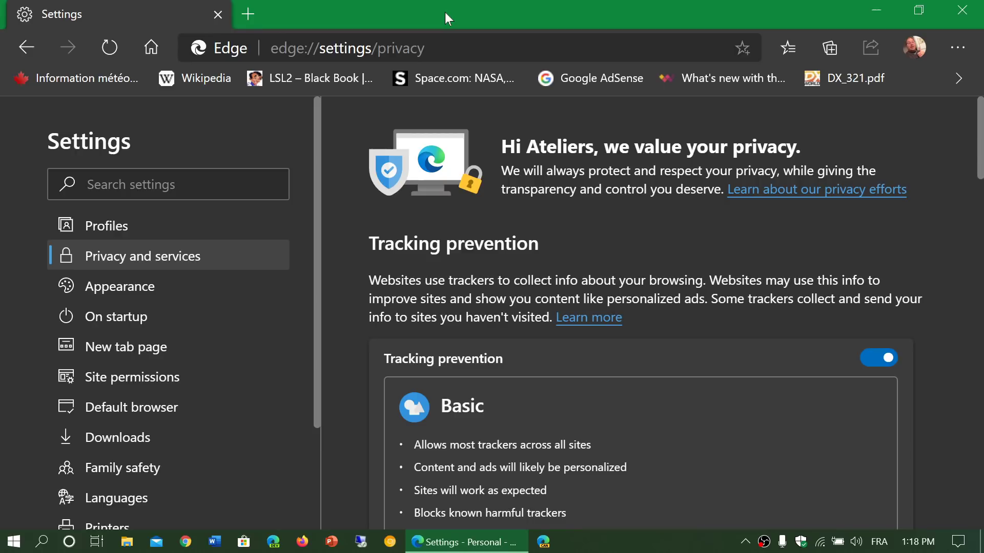
Step: Close the Edge window holding the Settings tab
left_click(961, 10)
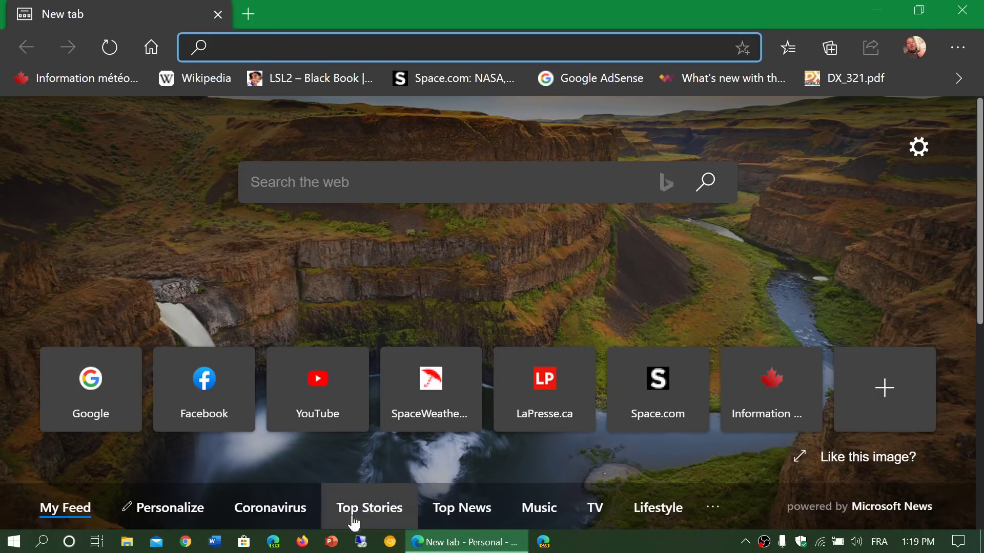
left_click(957, 48)
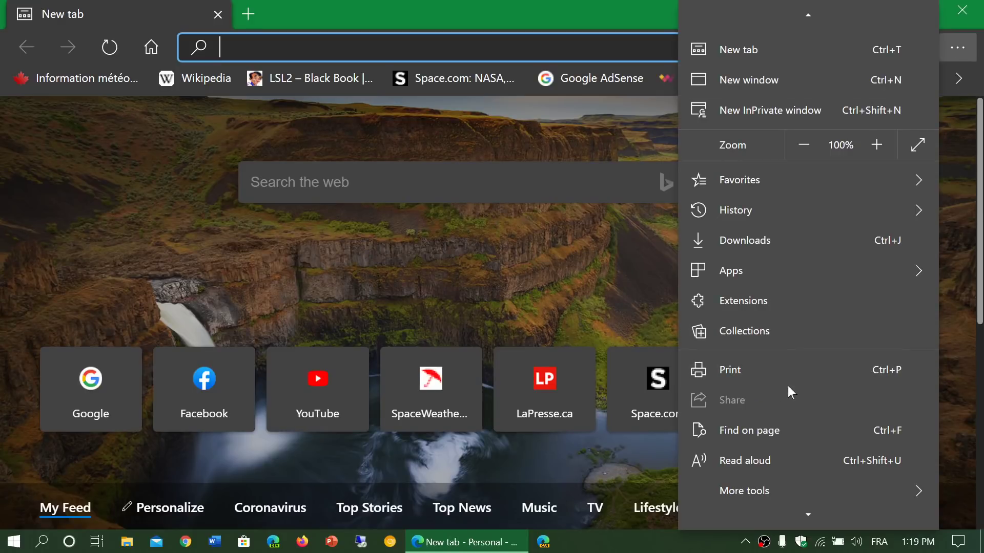
scroll(788, 385, "down", 3)
mouse_move(788, 386)
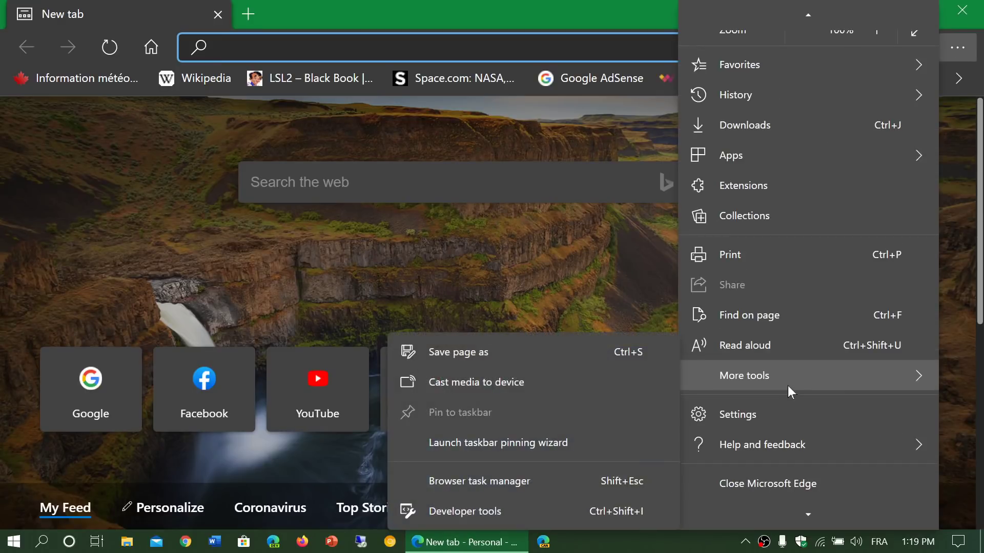
left_click(785, 412)
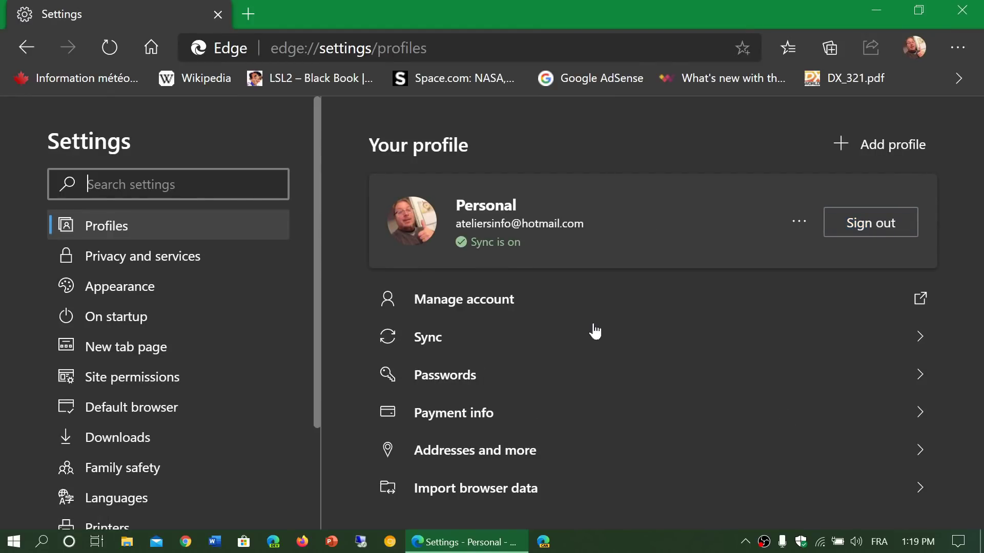
left_click(595, 343)
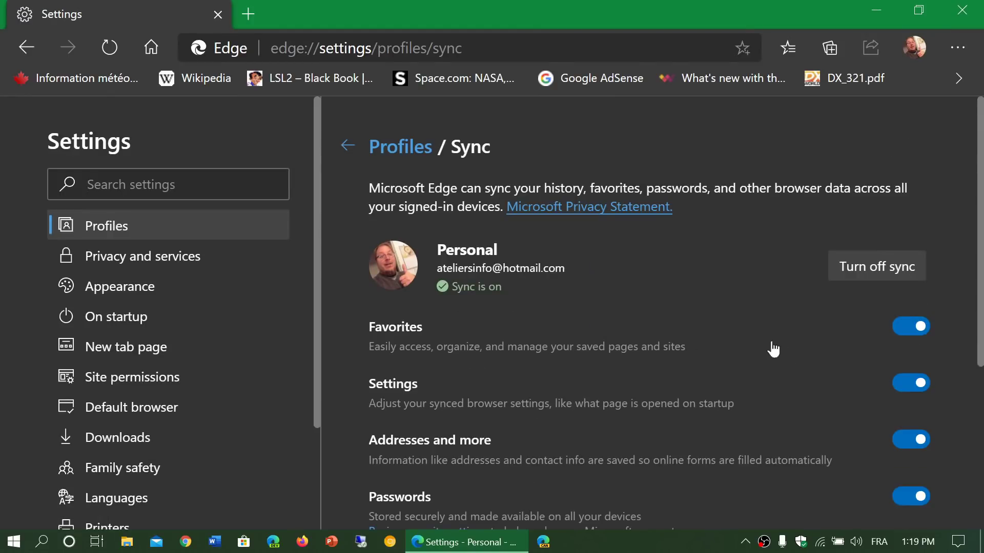
scroll(772, 346, "down", 2)
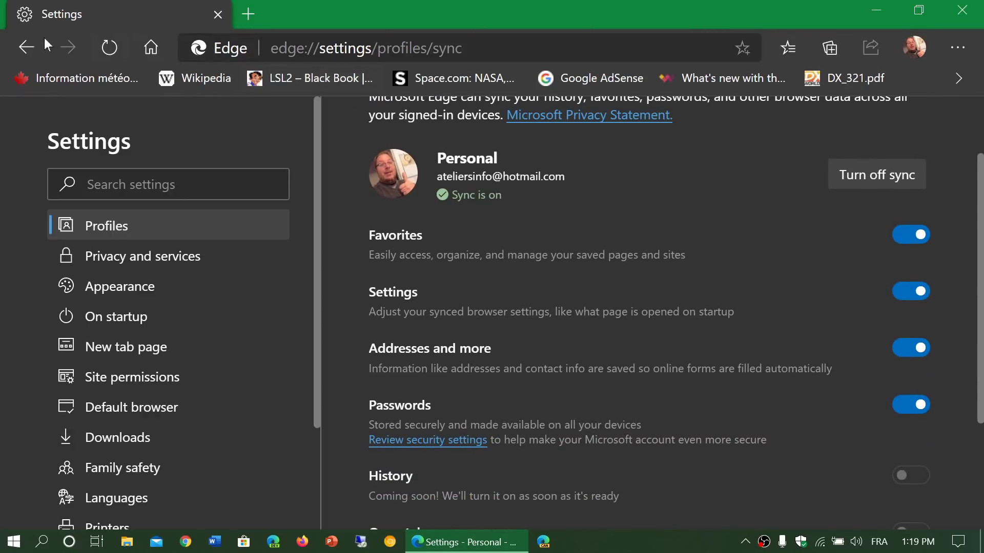
left_click(27, 49)
left_click(26, 50)
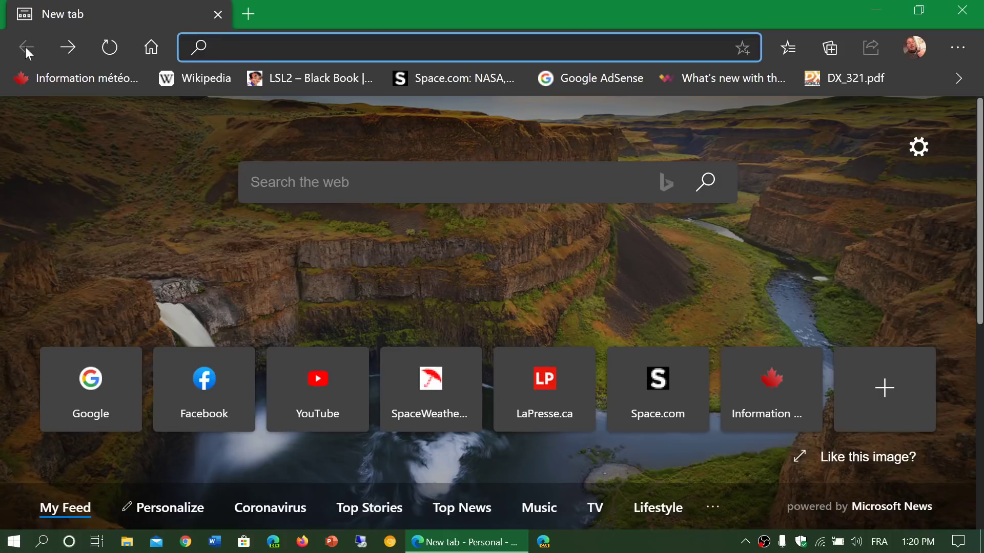
left_click(827, 47)
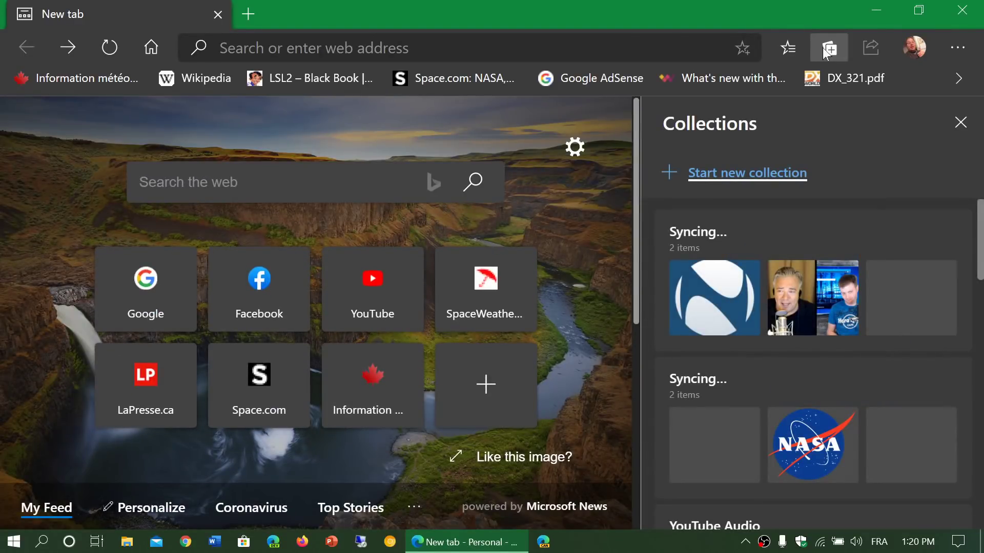
scroll(869, 270, "down", 3)
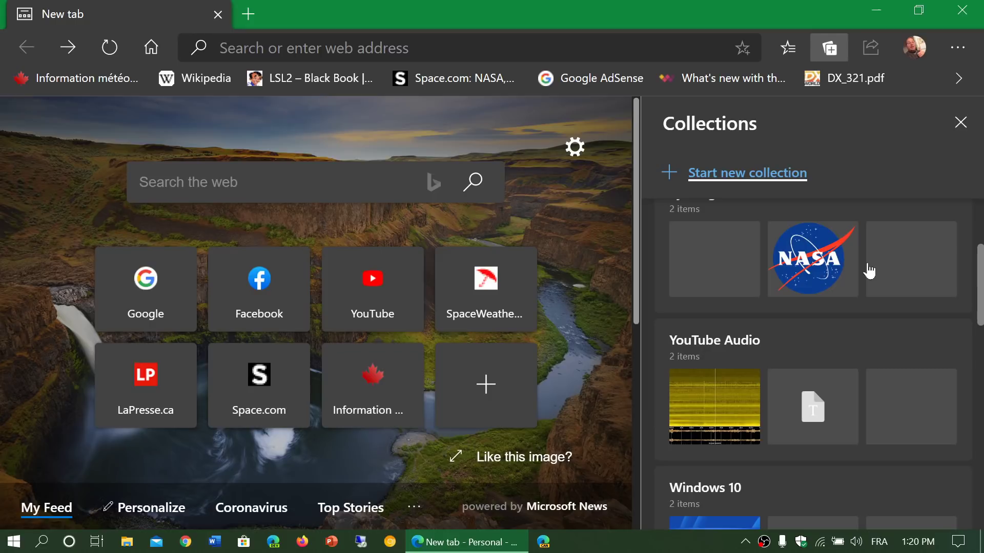
scroll(869, 270, "down", 4)
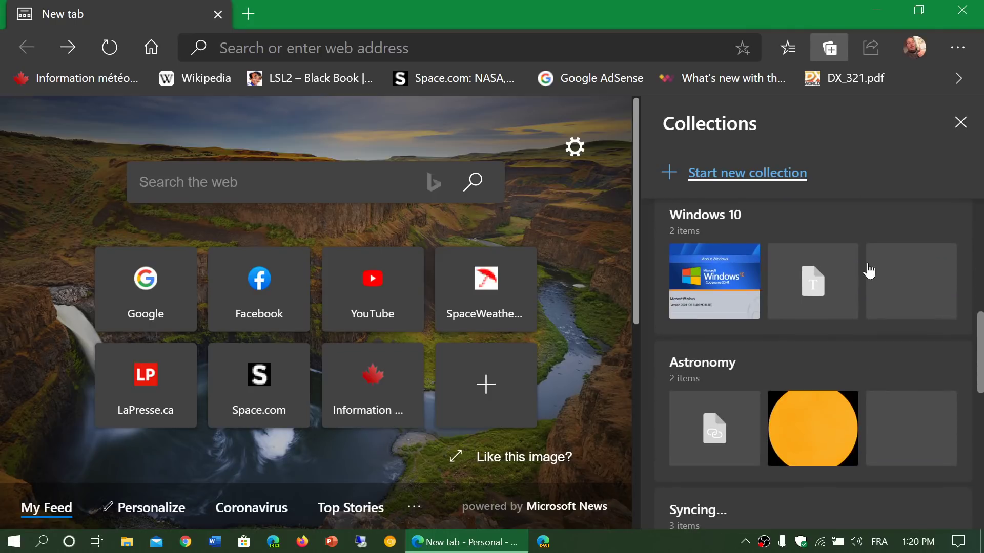
mouse_move(869, 271)
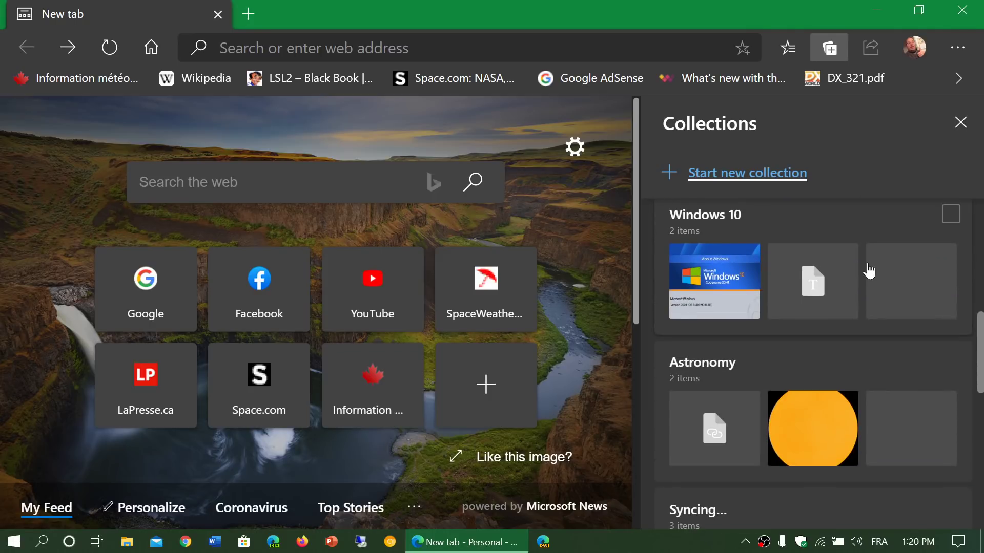
scroll(869, 271, "down", 2)
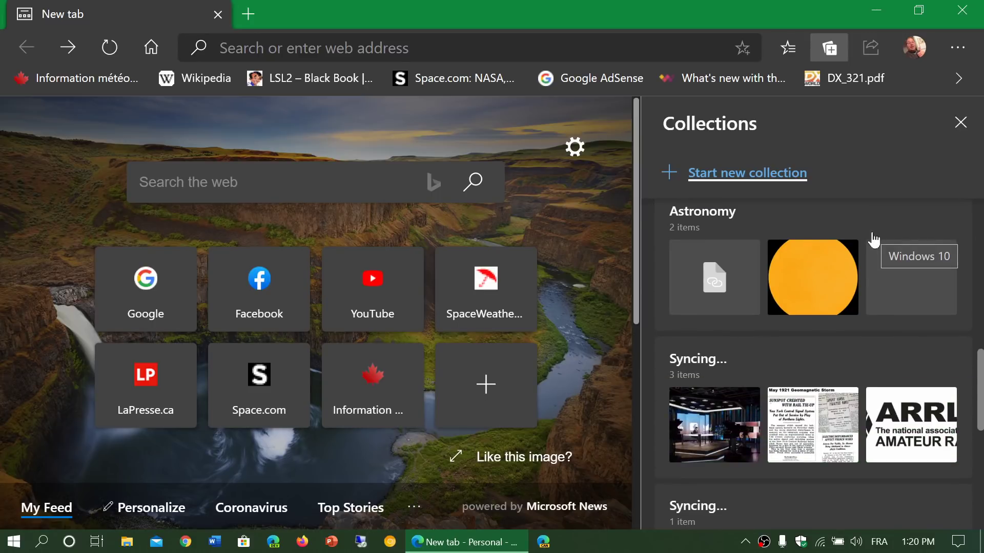
scroll(873, 239, "down", 4)
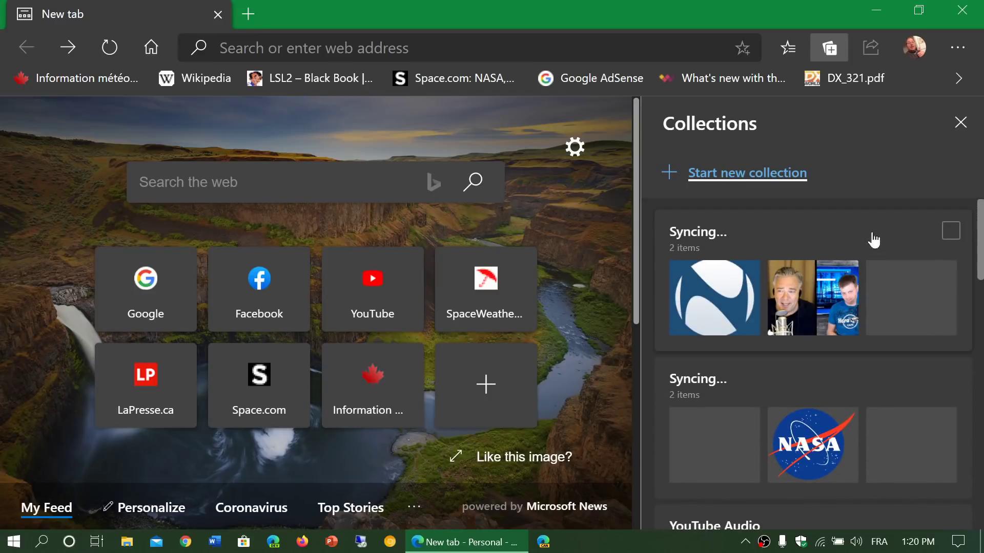
left_click(960, 123)
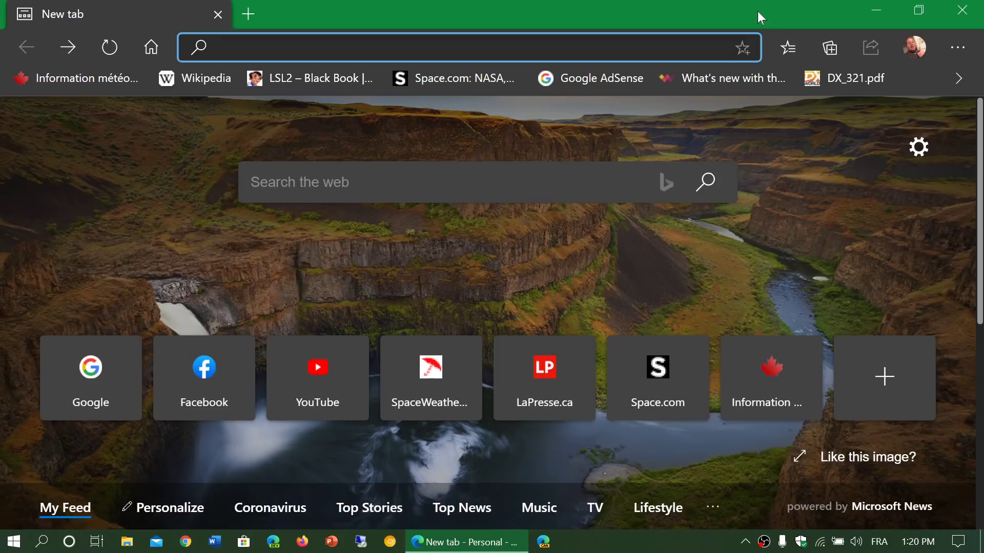